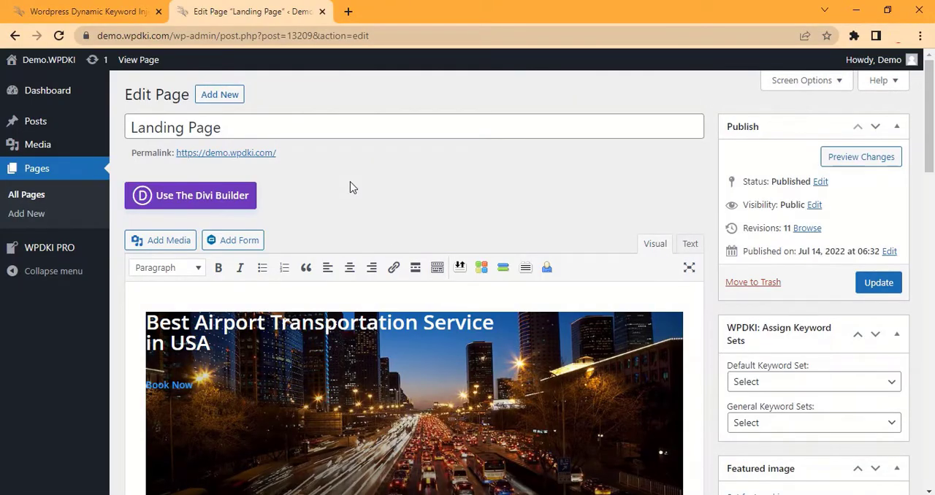
Look through the published landing page and its content in the page editor
scroll(351, 184, "down", 10)
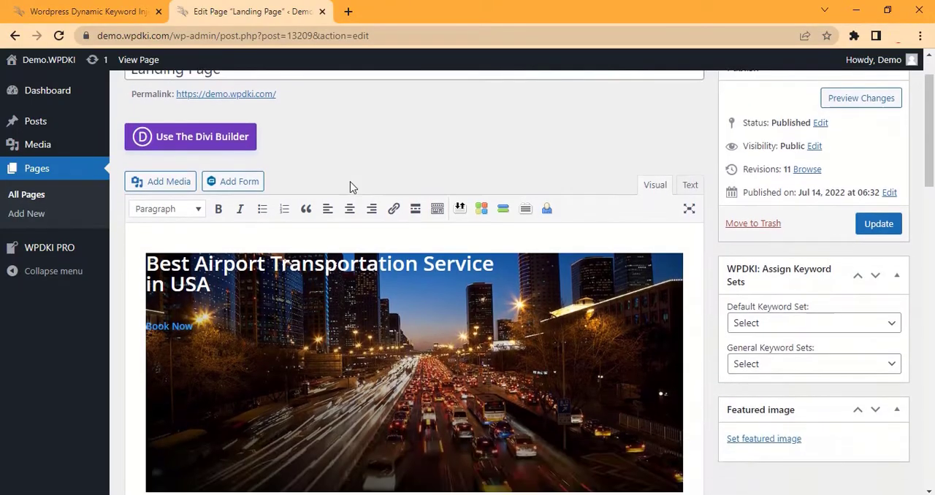
scroll(350, 184, "down", 10)
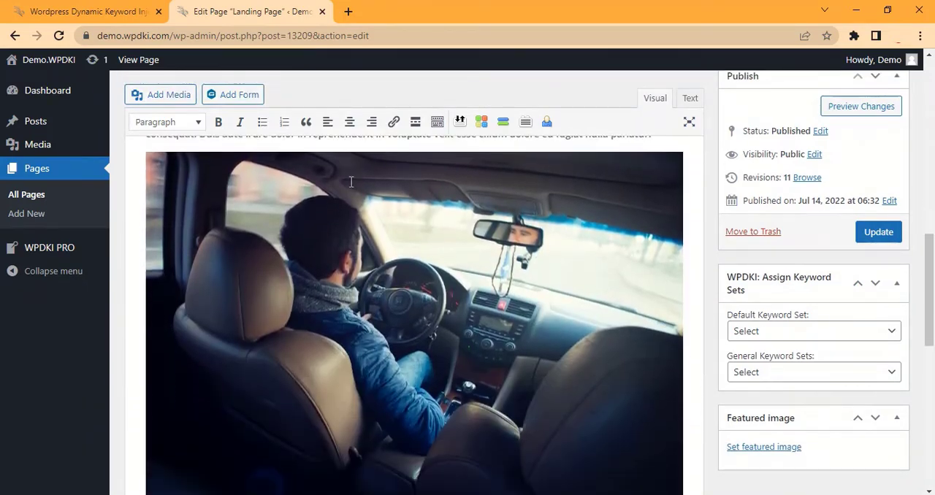
scroll(350, 188, "down", 4)
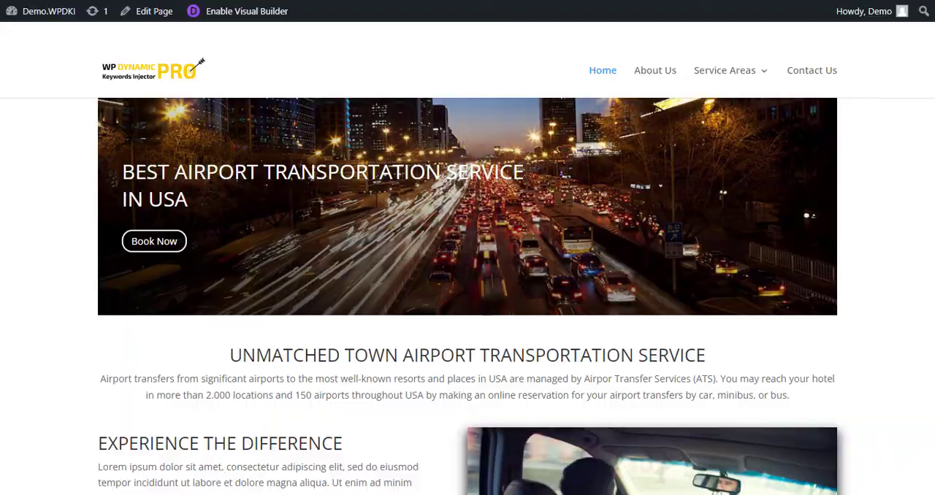
scroll(468, 247, "down", 8)
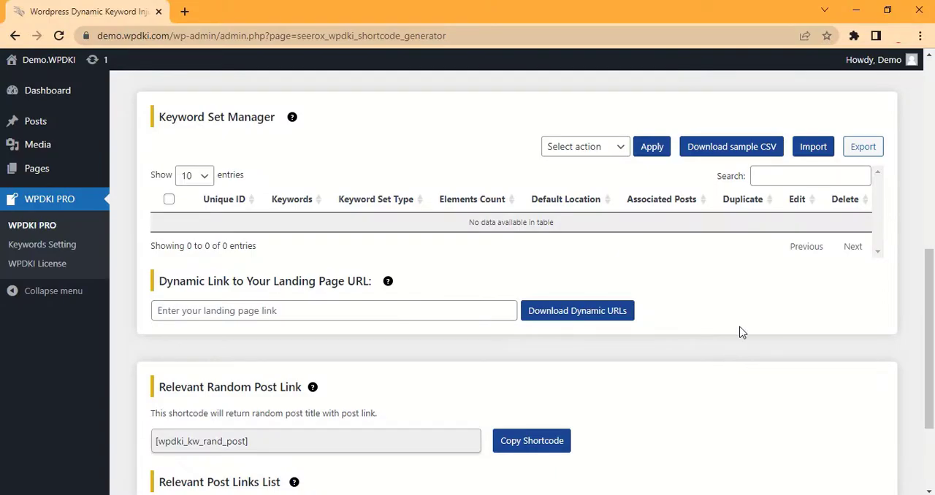
Import keyword sets into the Keyword Set Manager
left_click(813, 149)
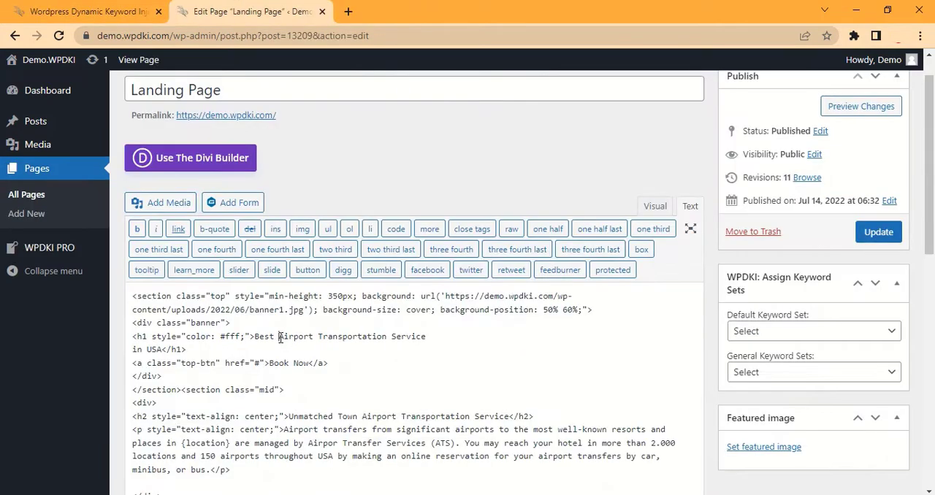
Copy "Airport Transportation Service" from the landing page's H1 code into the default keyword set's Keyword field
left_click_drag(279, 339, 423, 341)
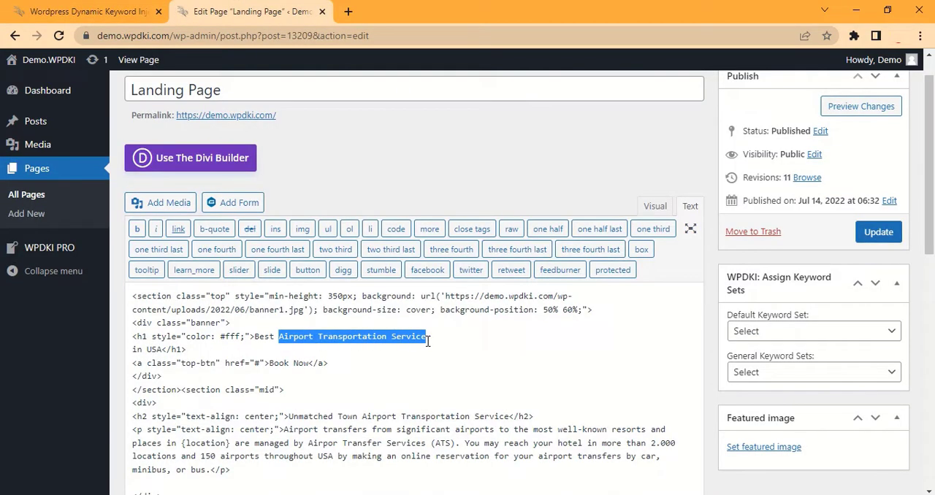
key("ctrl+c")
left_click(121, 11)
left_click(215, 256)
key("ctrl+v")
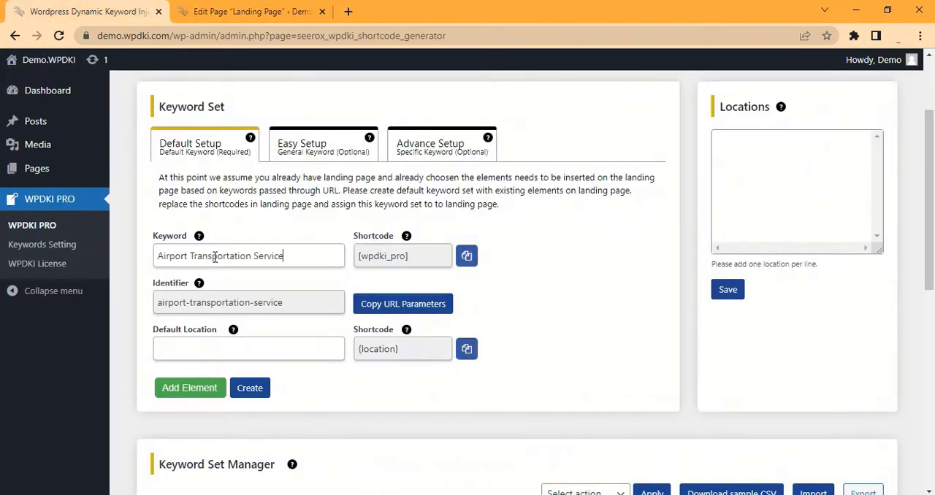
Replace "Airport Transportation Service" in the landing page's H1 with the keyword shortcode [wpdki_pro]
left_click(466, 256)
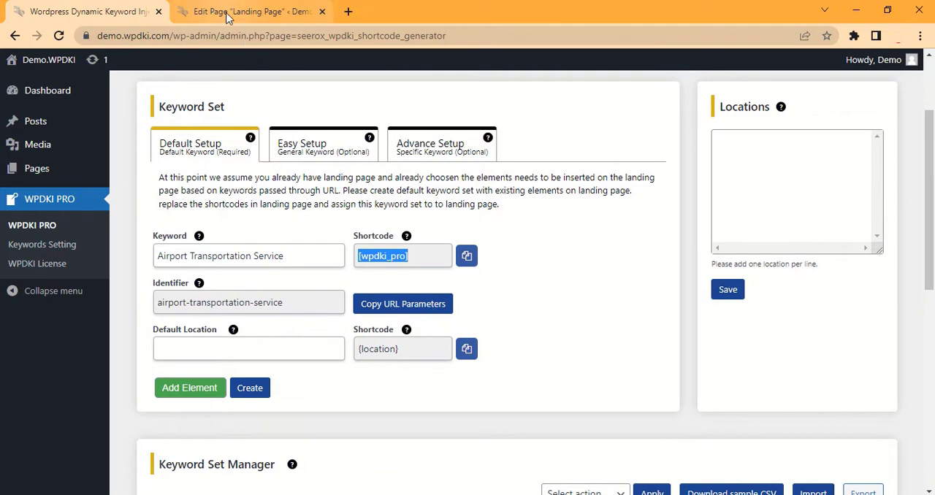
left_click(252, 11)
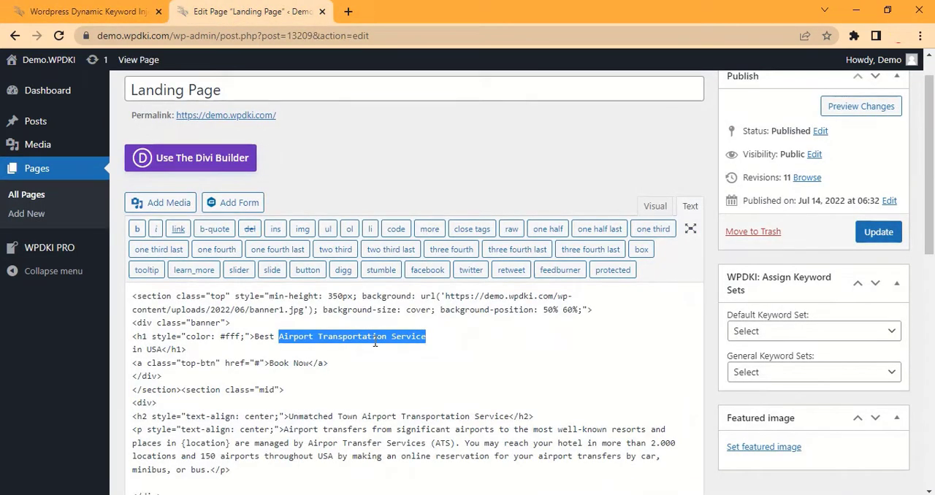
key("ctrl+v")
Copy "USA" from the landing page's H1 and enter it as the keyword set's default location
double_click(155, 351)
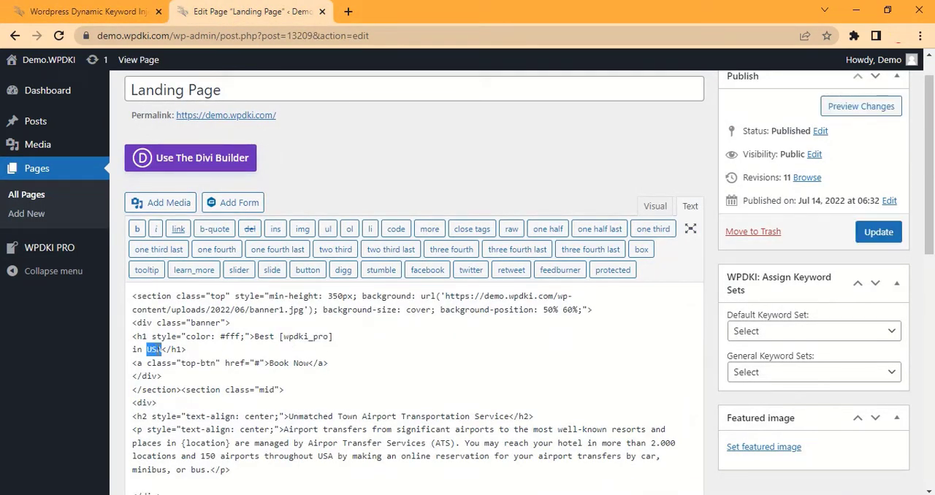
left_click(131, 12)
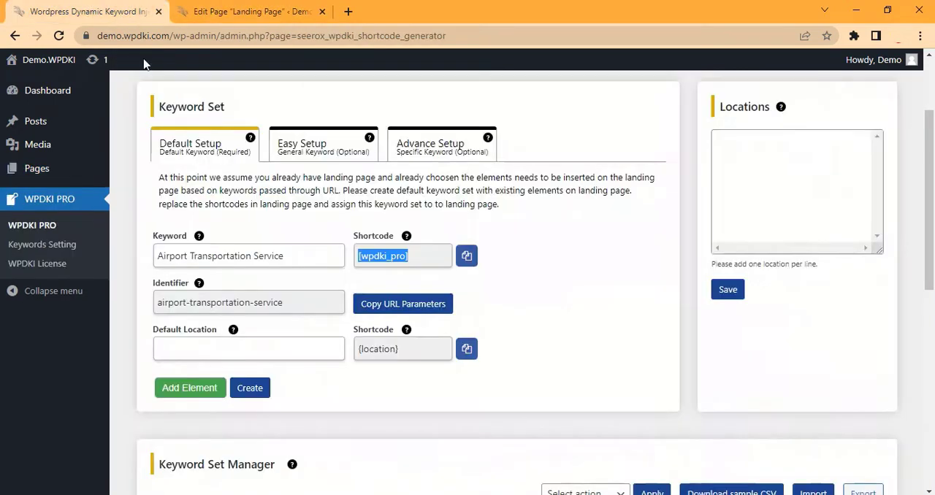
left_click(222, 352)
key("ctrl+v")
Replace "USA" in the landing page's H1 with the {location} shortcode
left_click(467, 354)
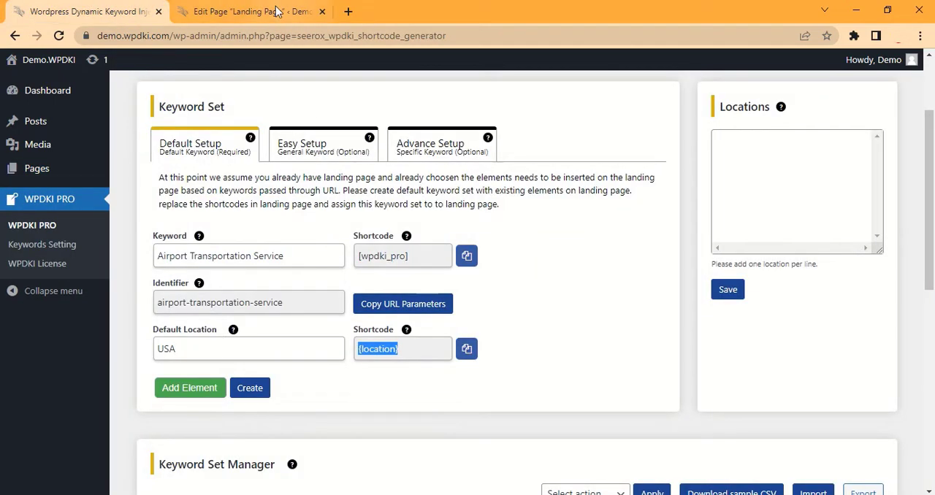
left_click(249, 12)
key("ctrl+v")
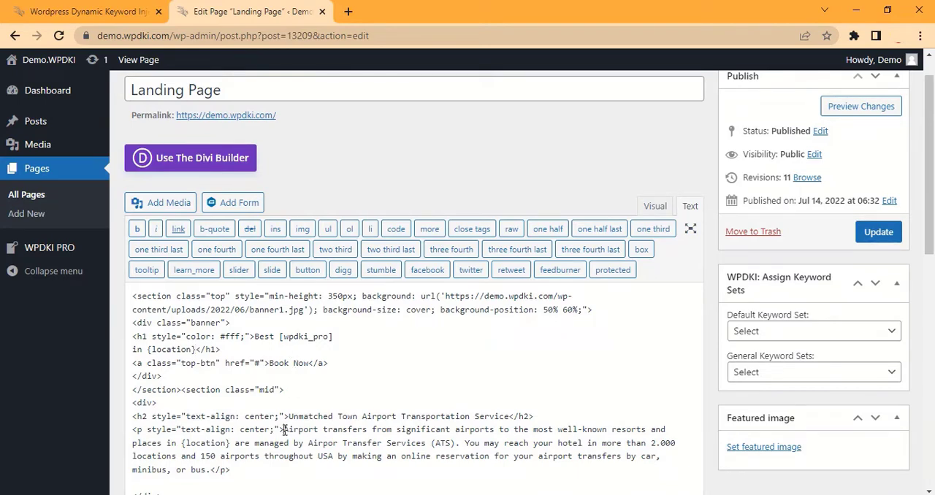
Add a Sub Keyword element to the default keyword set containing the landing page's "Airport transfers from significant airports" paragraph
left_click_drag(284, 430, 210, 474)
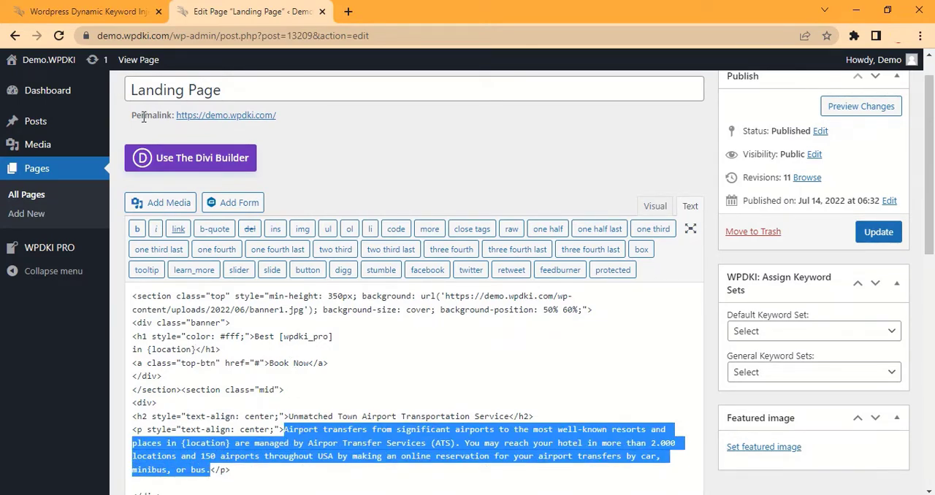
left_click(99, 19)
left_click(190, 388)
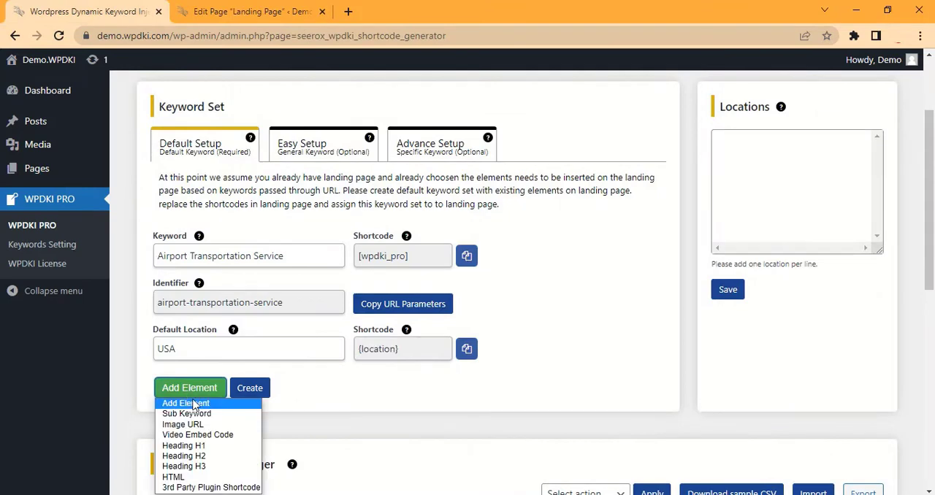
left_click(195, 414)
left_click(199, 398)
key("ctrl+v")
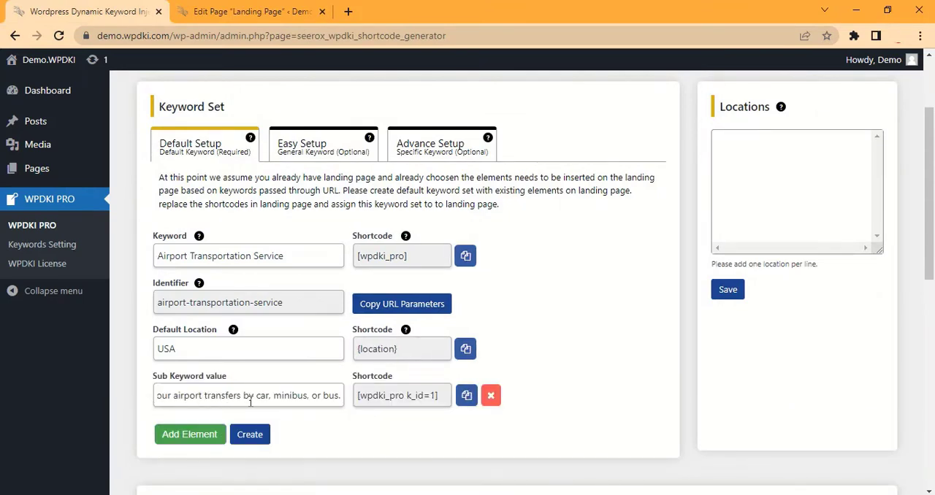
Replace the airport transfers paragraph in the landing page code with the shortcode [wpdki_pro k_id=1]
left_click(466, 395)
left_click(252, 10)
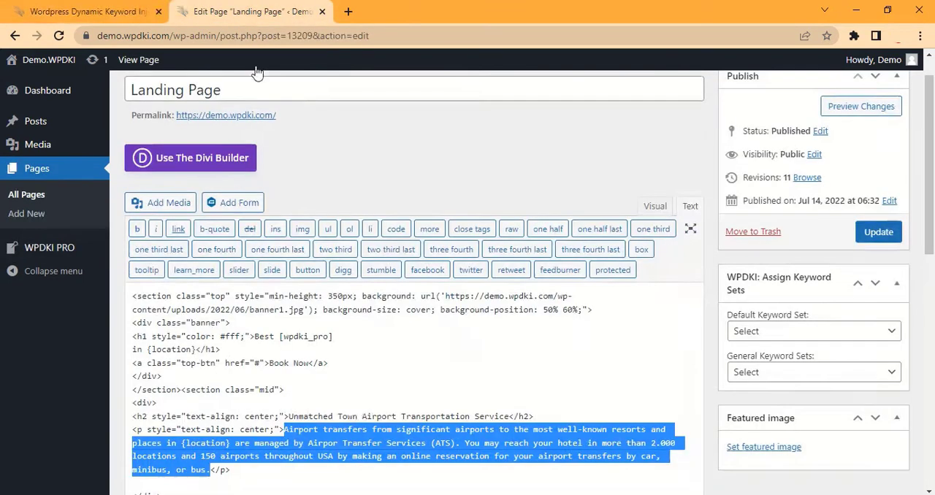
key("ctrl+v")
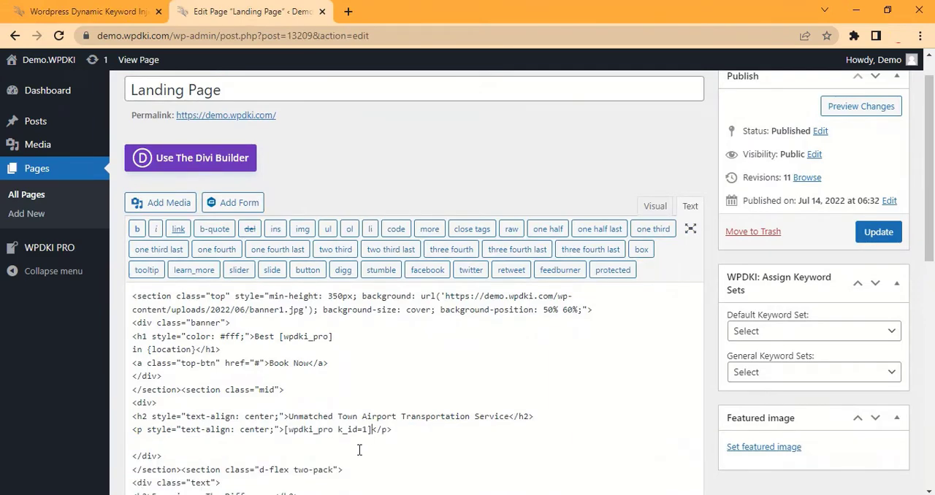
left_click_drag(285, 430, 372, 429)
left_click(410, 430)
Add a Heading H2 element to the default keyword set with the landing page heading "Experience The Difference"
scroll(150, 291, "down", 3)
left_click_drag(151, 292, 276, 291)
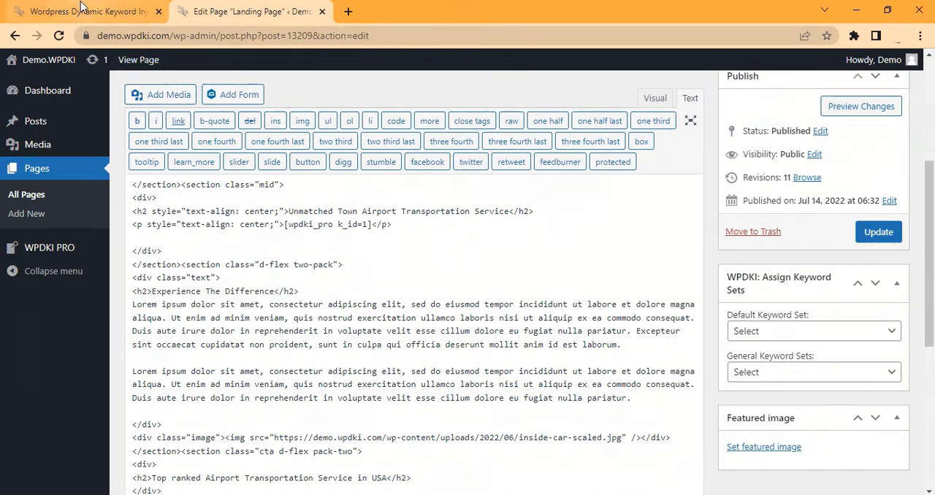
left_click(80, 11)
left_click(201, 436)
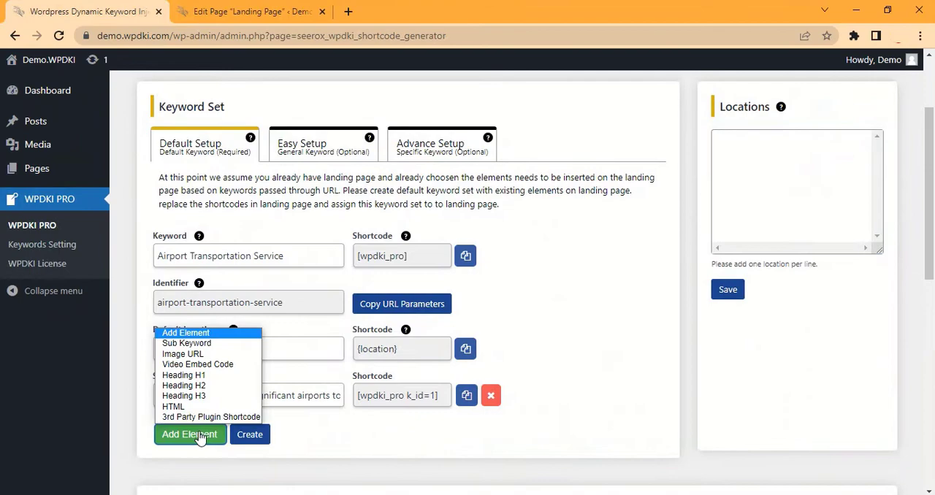
left_click(199, 394)
key("ctrl+v")
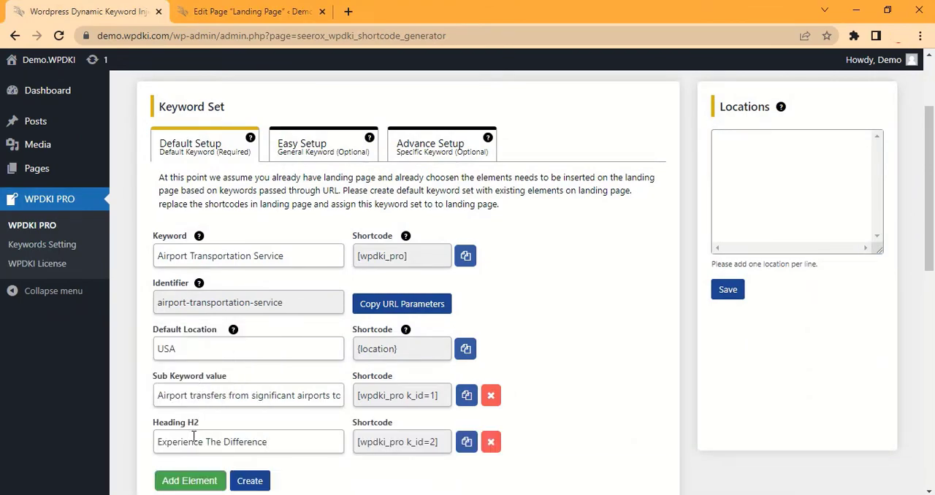
Replace the whole "Experience The Difference" heading line, including its h2 tags, with the shortcode [wpdki_pro k_id=2]
left_click(466, 442)
left_click(252, 12)
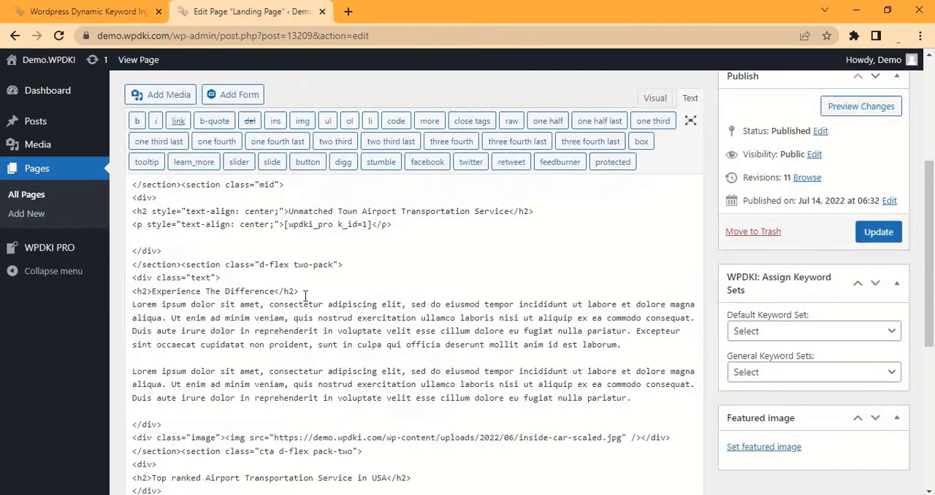
left_click_drag(306, 295, 132, 283)
key("ctrl+v")
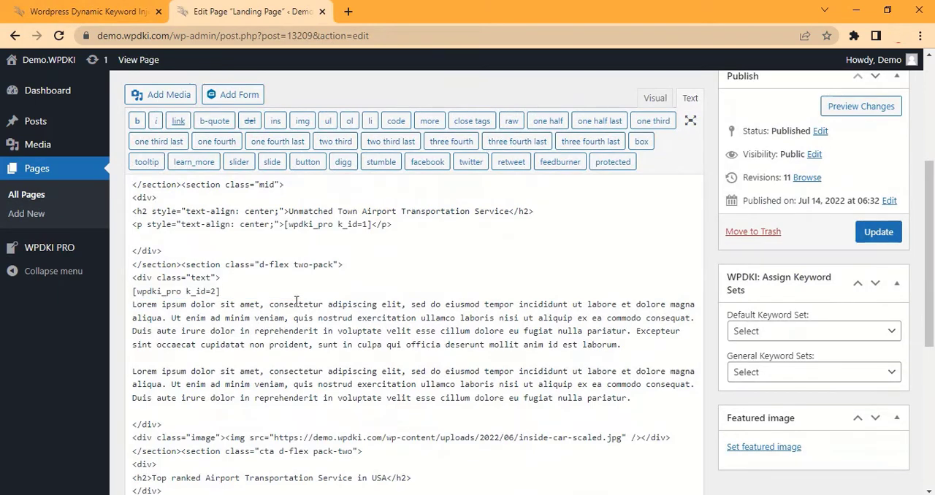
Add an Image URL element to the default keyword set
left_click(114, 13)
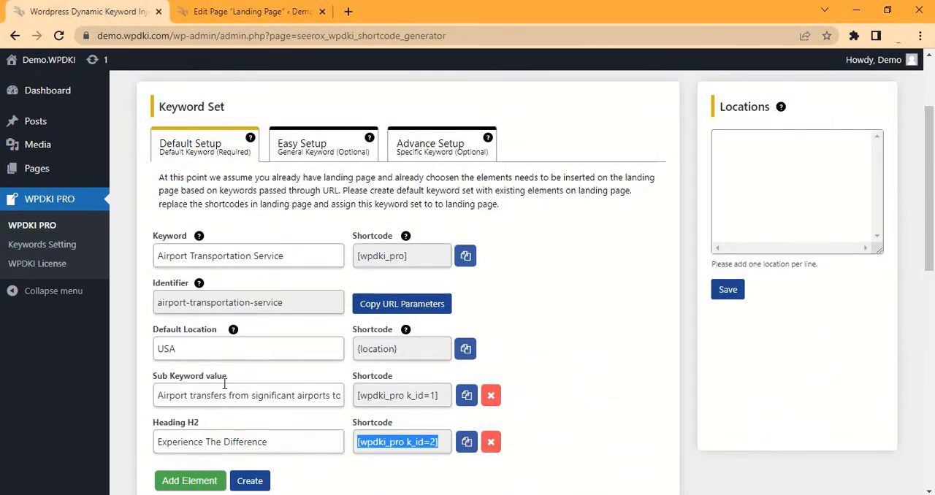
scroll(224, 376, "down", 1)
scroll(225, 369, "down", 1)
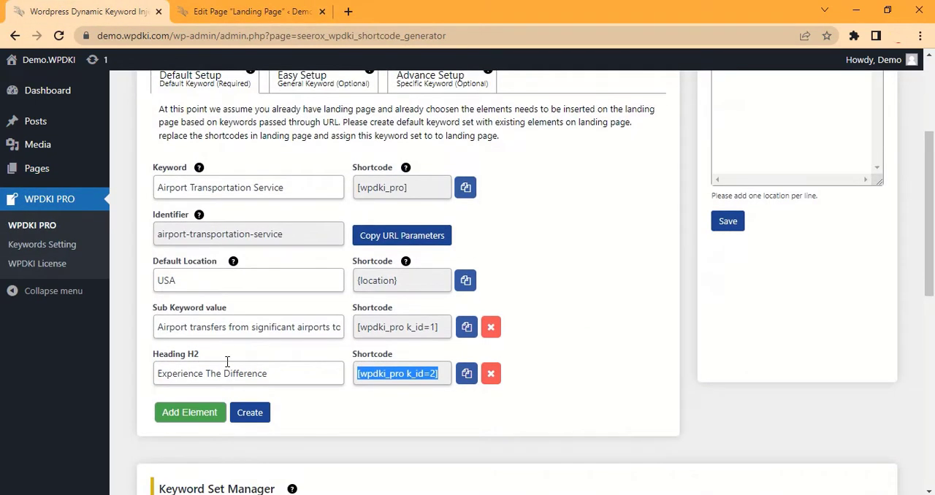
left_click(201, 416)
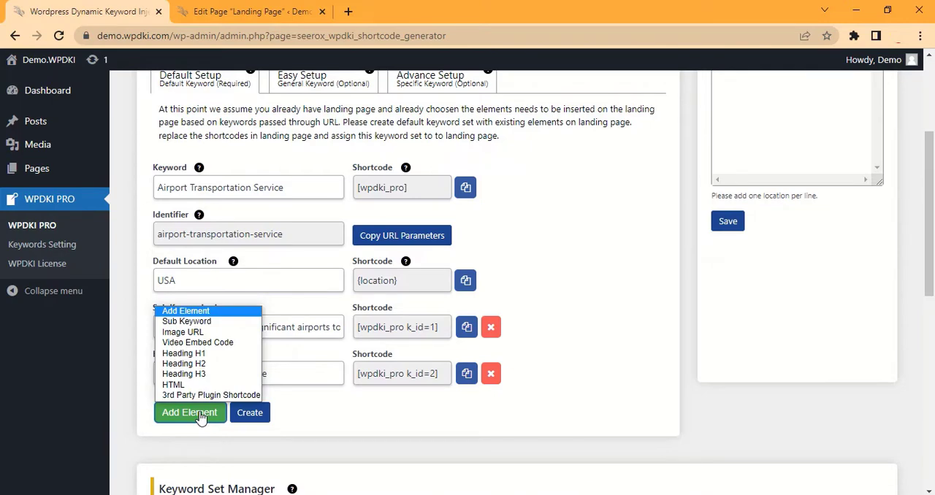
left_click(203, 332)
Fill the Image URL element with the address of inside-car-scaled.jpg copied from the landing page code
left_click(219, 12)
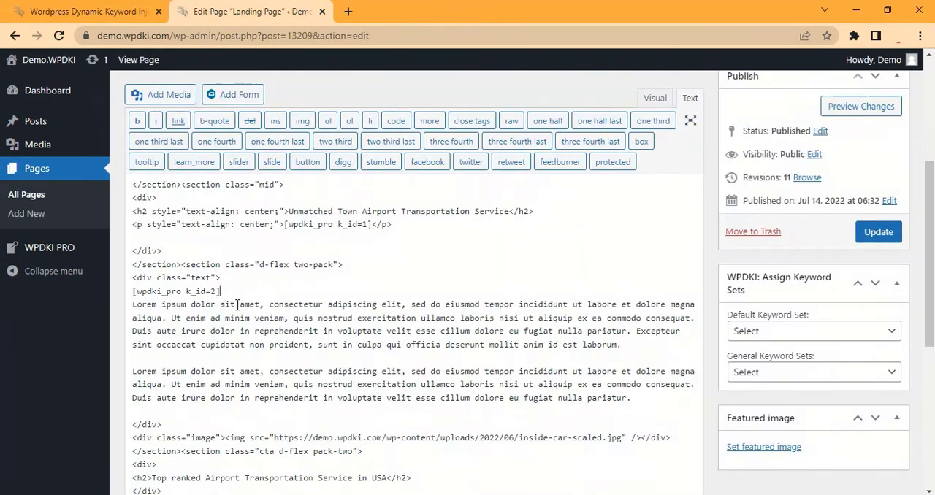
scroll(235, 305, "down", 2)
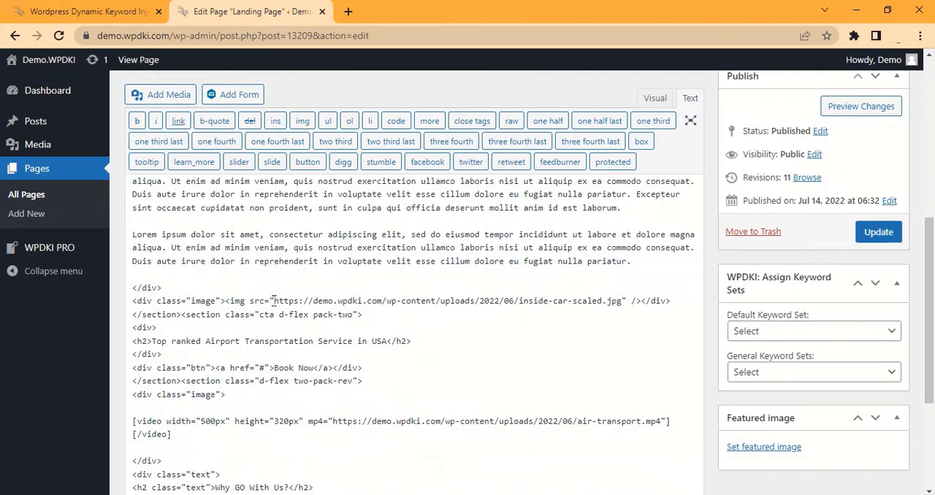
left_click_drag(273, 300, 625, 307)
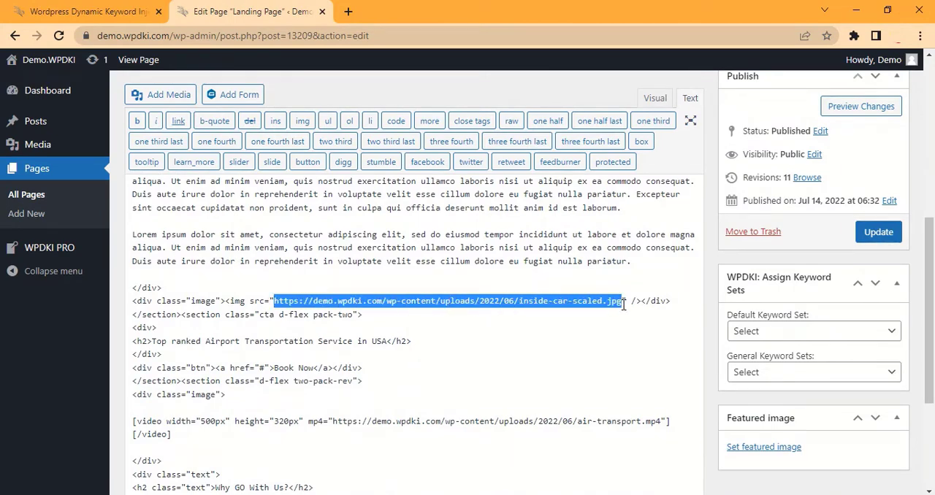
left_click(135, 11)
left_click(198, 421)
key("ctrl+v")
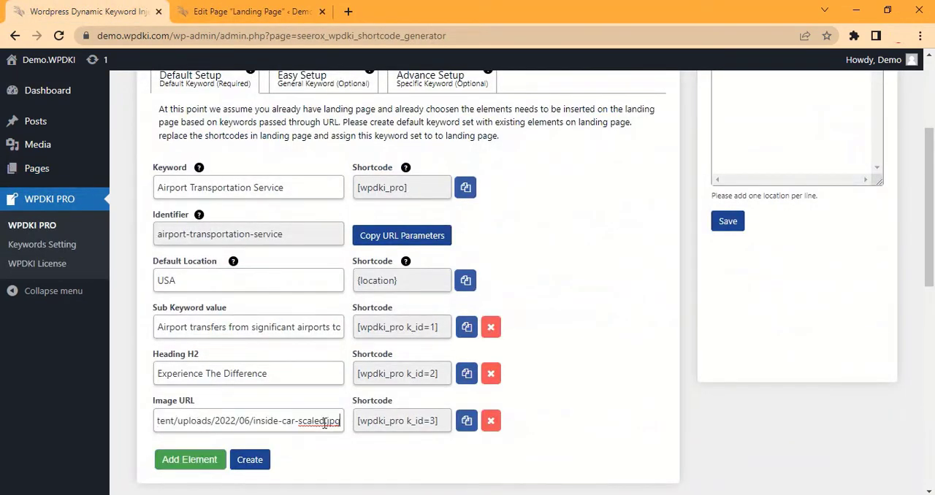
Replace the inside-car image's entire img tag in the landing page code with the shortcode [wpdki_pro k_id=3]
left_click(466, 421)
left_click(303, 12)
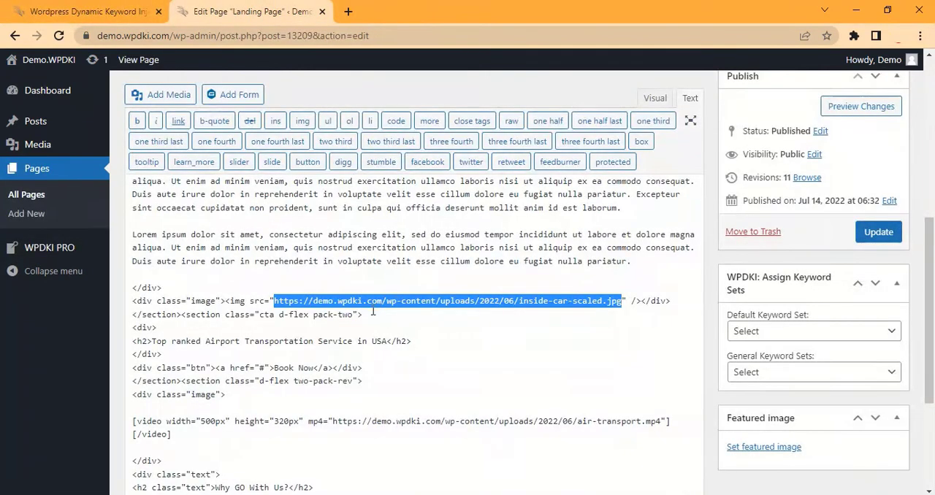
key("BackSpace")
left_click_drag(293, 301, 225, 298)
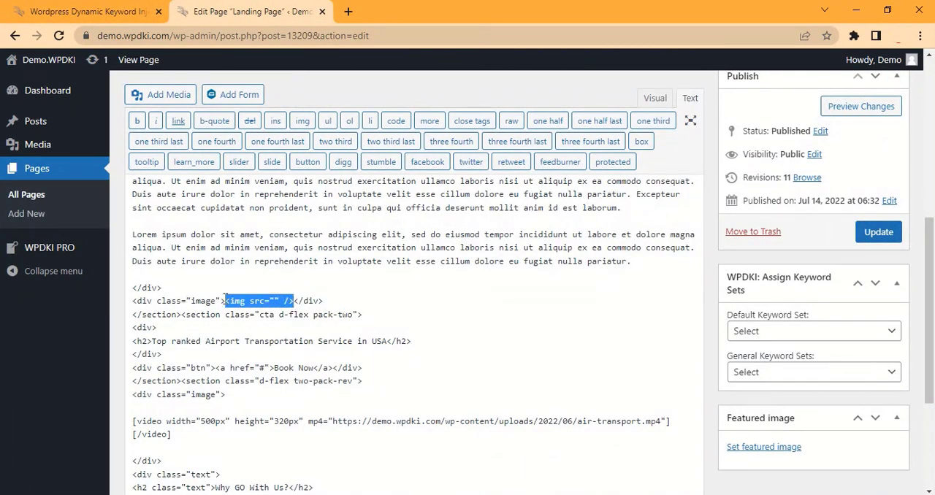
key("ctrl+v")
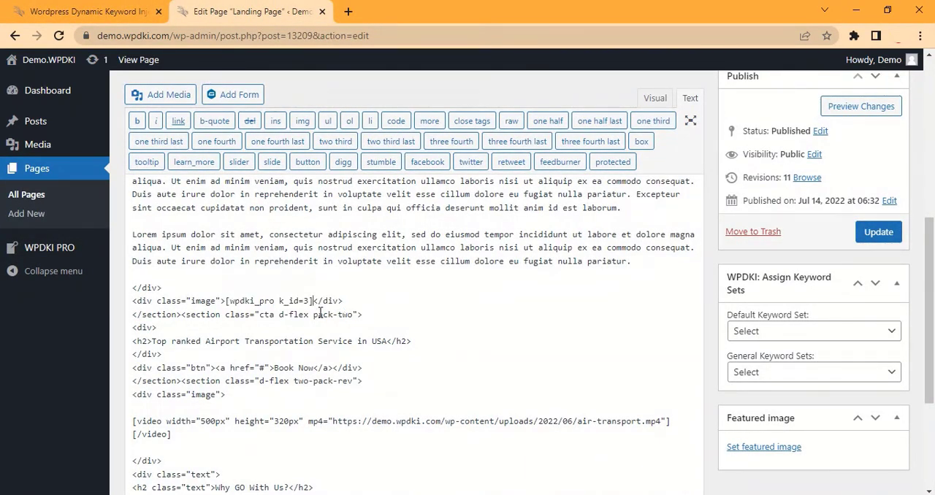
Add a Video Embed Code element to the default keyword set
left_click(137, 12)
scroll(217, 398, "down", 2)
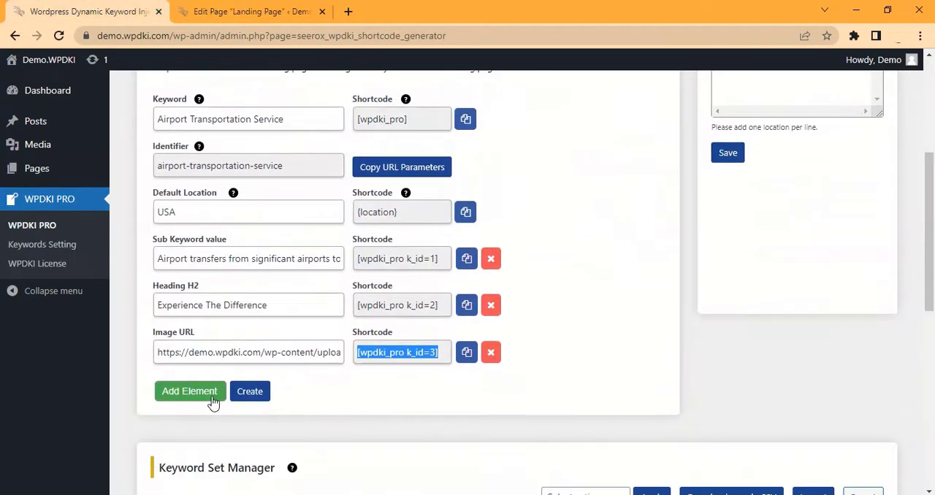
left_click(212, 398)
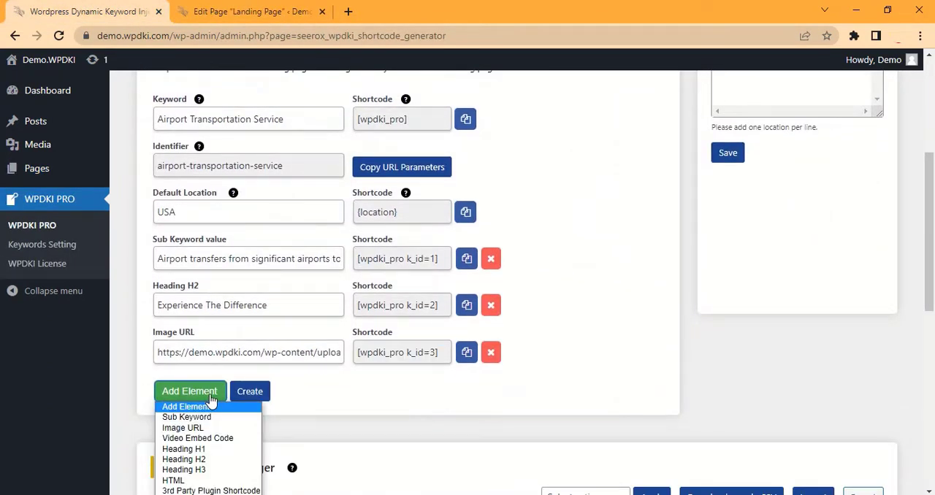
left_click(207, 438)
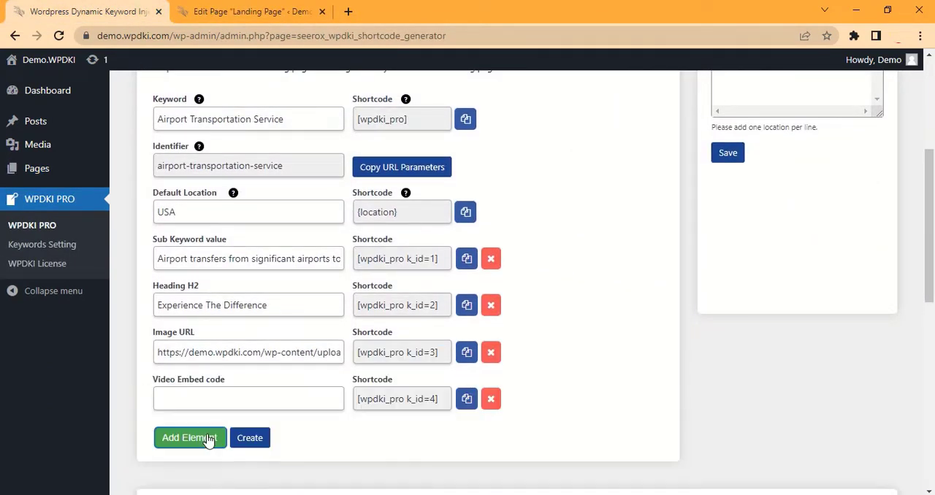
Fill the Video Embed code element with the complete air-transport.mp4 video shortcode copied from the landing page code
left_click(227, 19)
left_click_drag(179, 436, 134, 421)
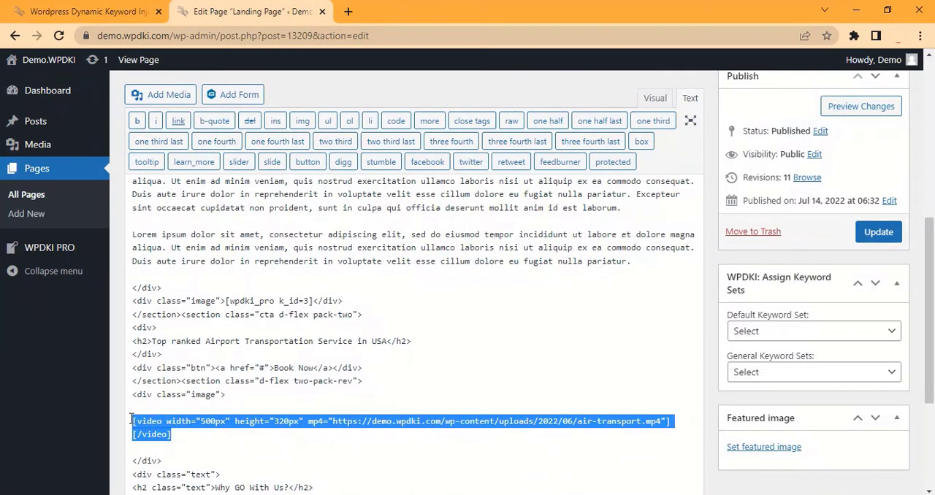
key("ctrl+c")
left_click(88, 11)
left_click(171, 400)
key("ctrl+v")
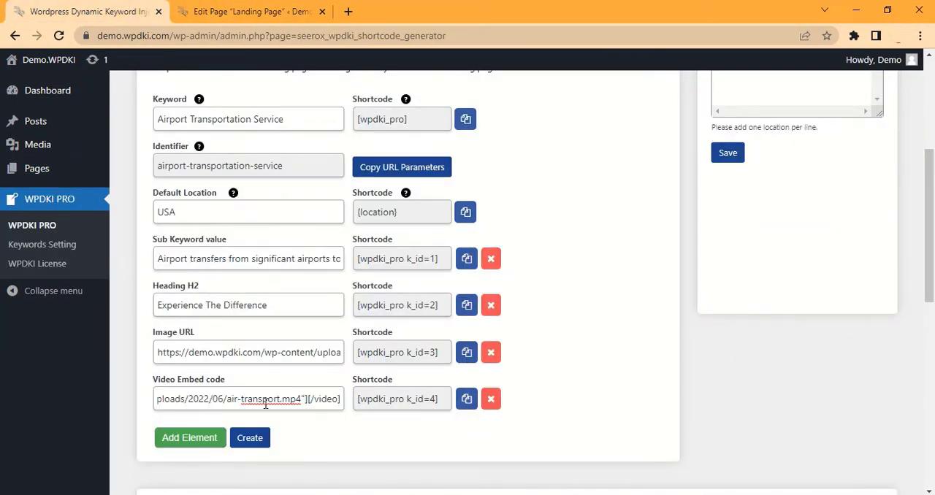
Replace the air-transport.mp4 video shortcode in the landing page code with [wpdki_pro k_id=4]
left_click(466, 399)
left_click(241, 12)
key("ctrl+v")
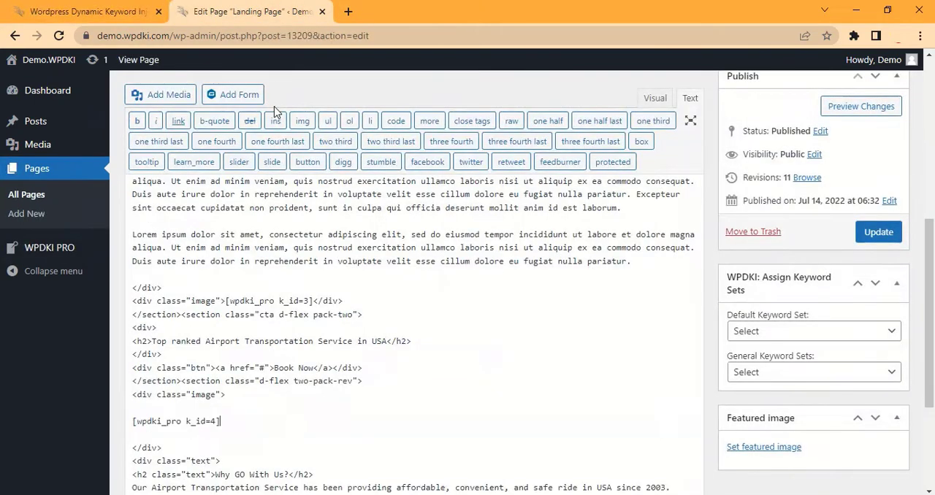
Create the Airport Transportation Service default keyword set and check its entry in the Keyword Set Manager
left_click(88, 11)
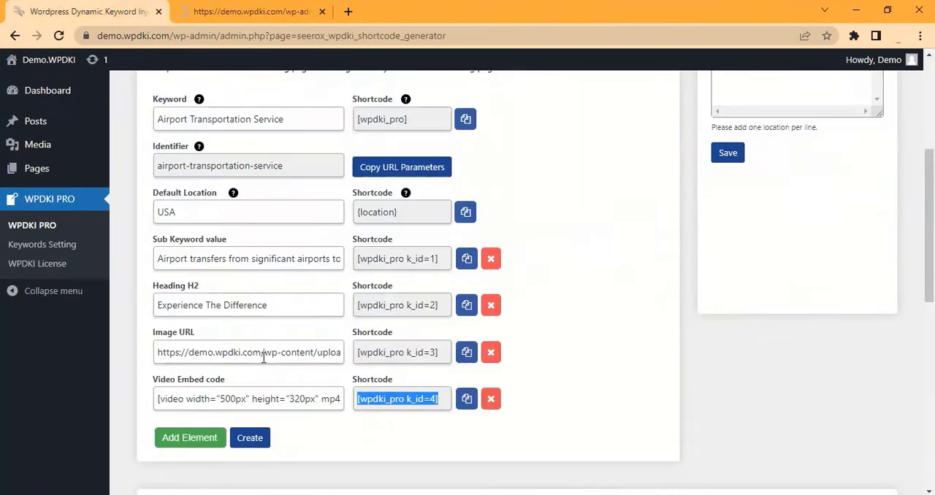
left_click(255, 440)
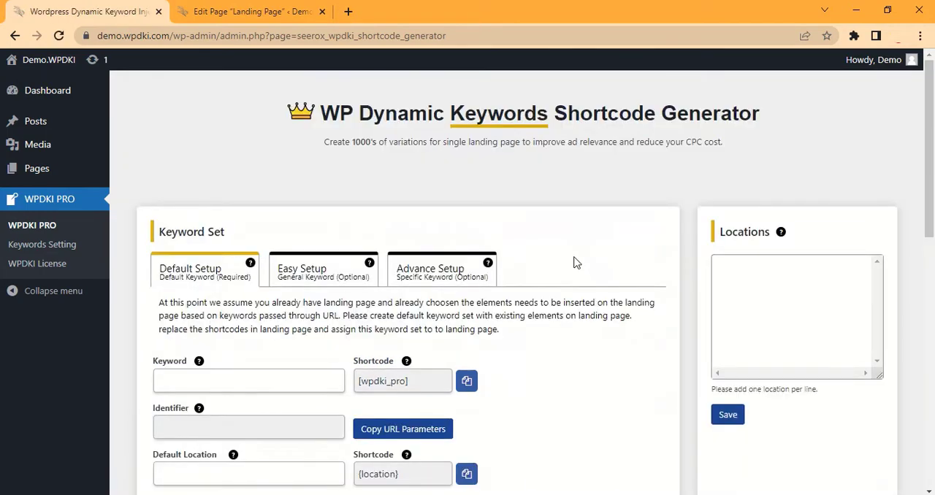
scroll(576, 263, "down", 5)
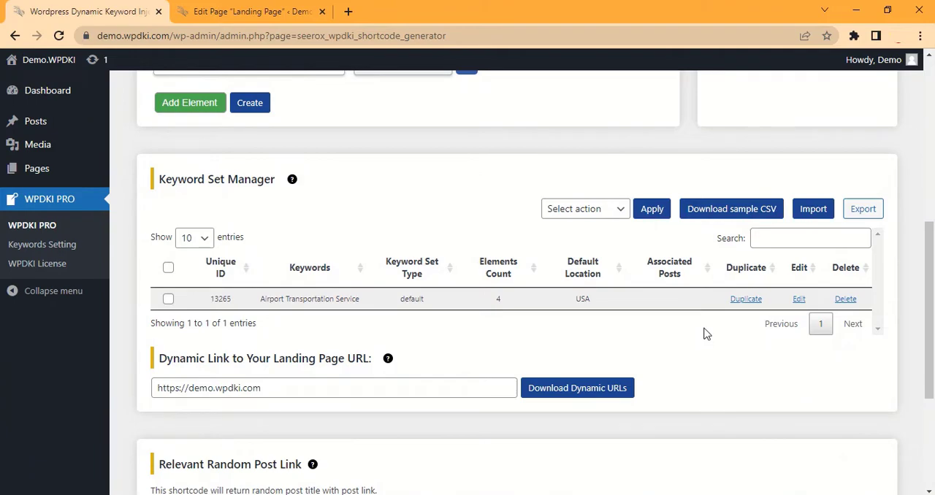
Update the landing page, assign Airport Transportation Service as its default keyword set, and save the page again
left_click(274, 15)
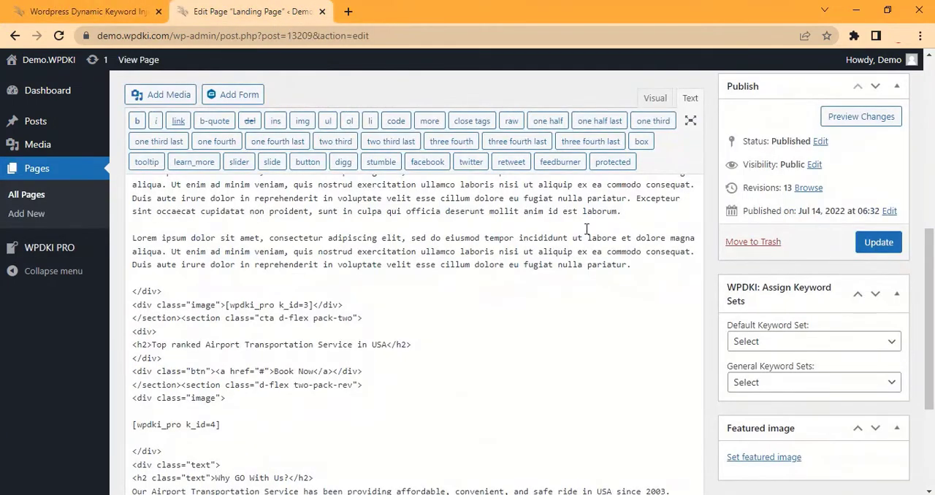
left_click(878, 248)
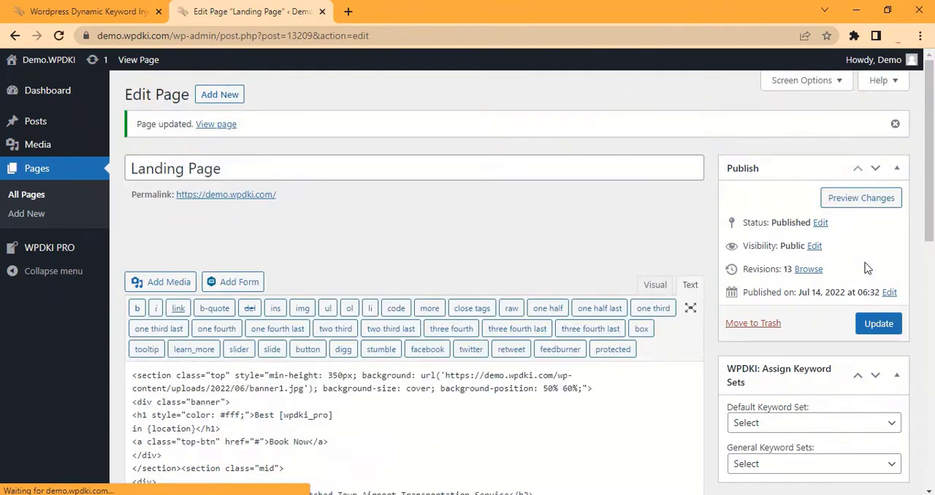
left_click(816, 422)
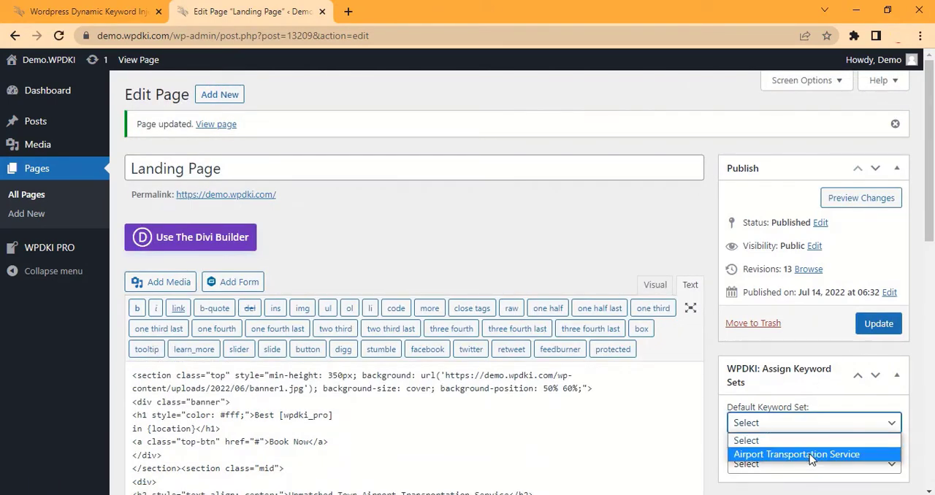
left_click(809, 453)
left_click(877, 325)
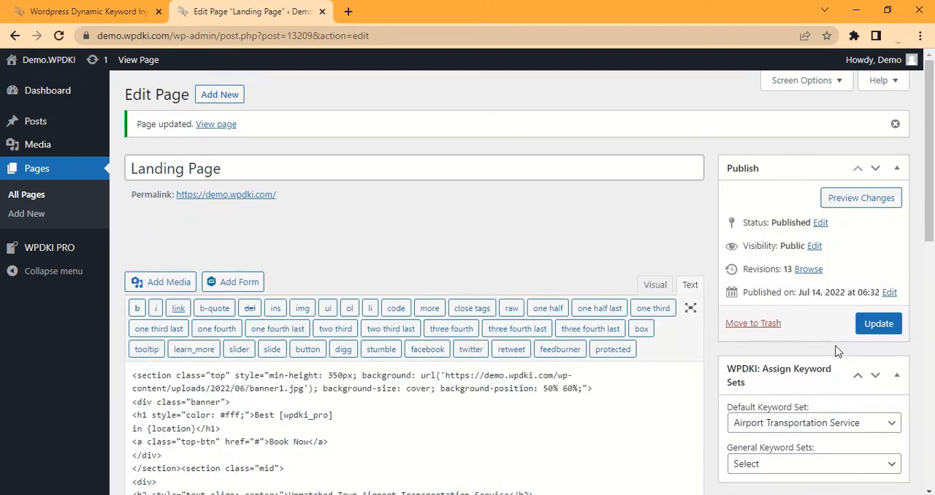
Open the live landing page in a new browser tab to view it
right_click(137, 56)
left_click(166, 70)
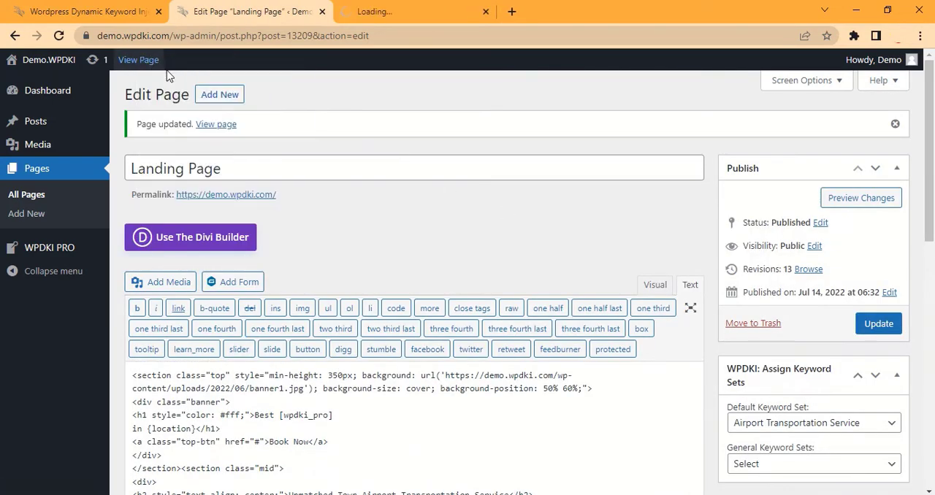
left_click(395, 13)
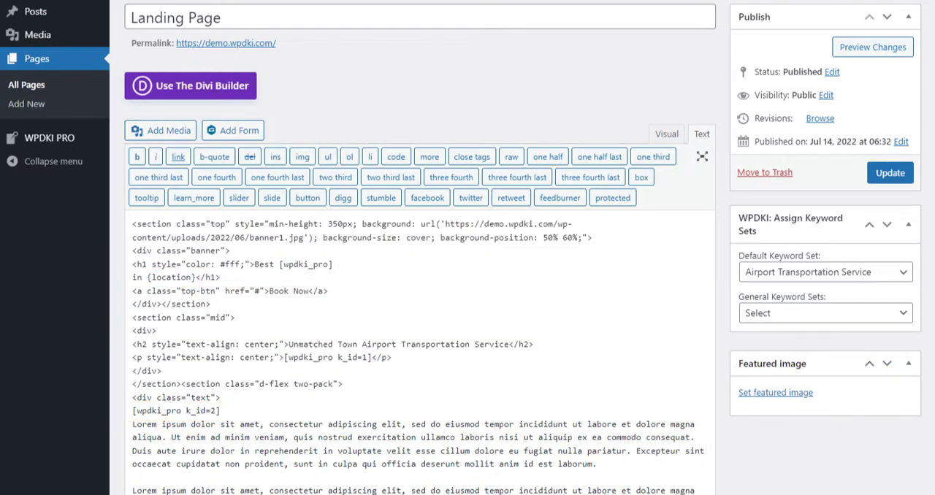
Review the WPDKI shortcodes placed in the landing page code and view the published page
scroll(420, 292, "down", 4)
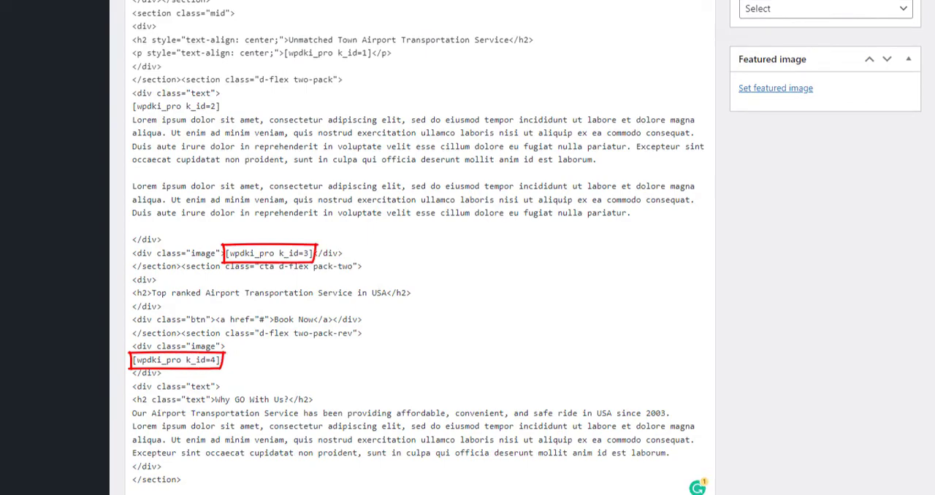
scroll(419, 292, "up", 1)
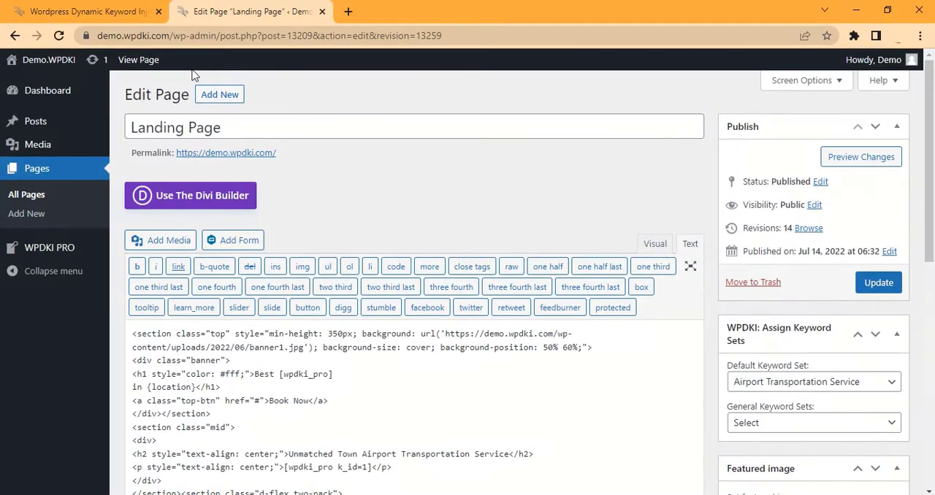
left_click(145, 61)
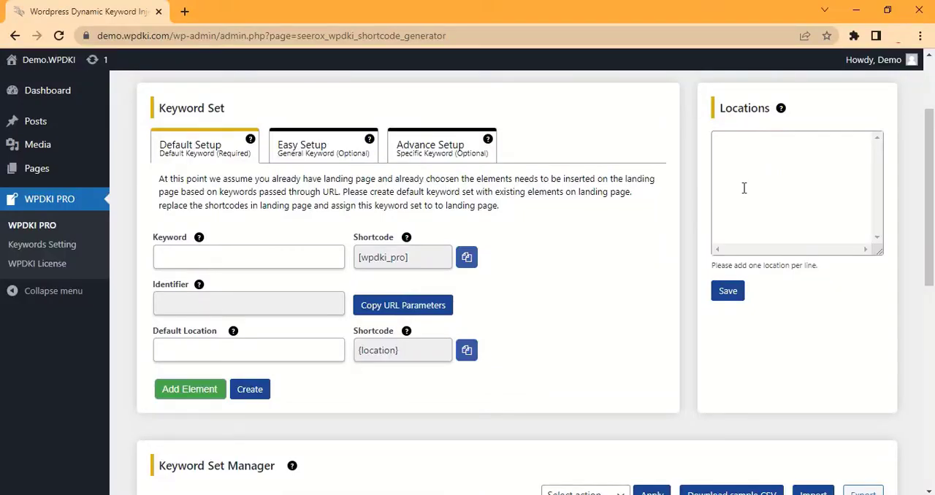
Add California, New York and Chicago to the WPDKI PRO locations, one per line, and save the list
left_click(745, 186)
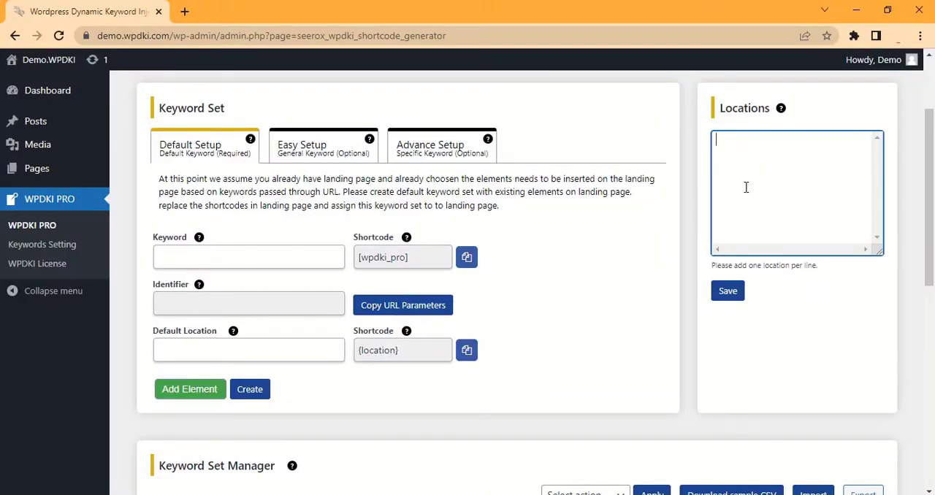
key("ctrl+v")
left_click(727, 291)
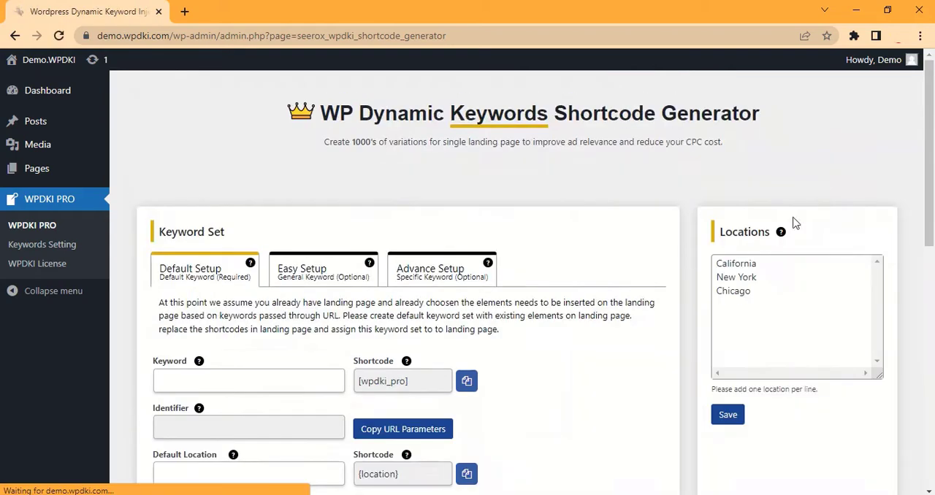
left_click_drag(928, 106, 929, 286)
left_click(168, 235)
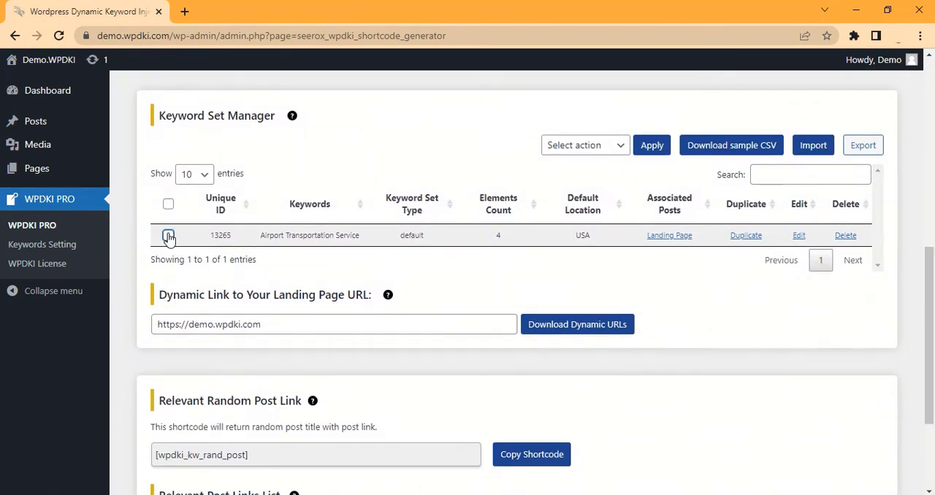
left_click(398, 323)
left_click(562, 328)
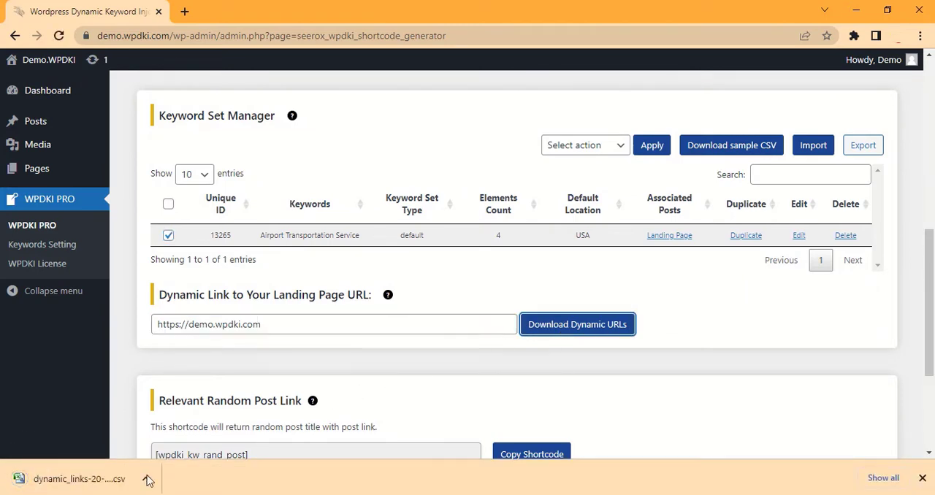
Open the downloaded dynamic_links CSV file in Excel and inspect the entries under Final URL
left_click(108, 484)
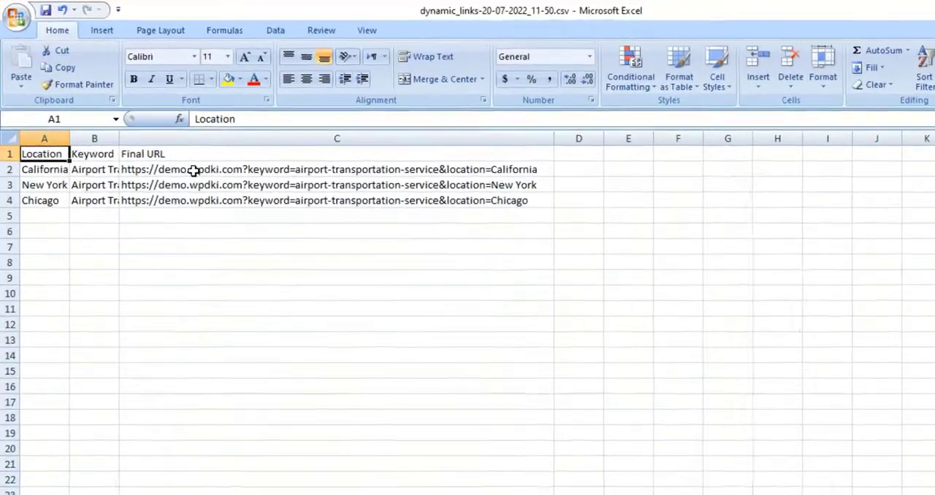
left_click(192, 171)
left_click(297, 184)
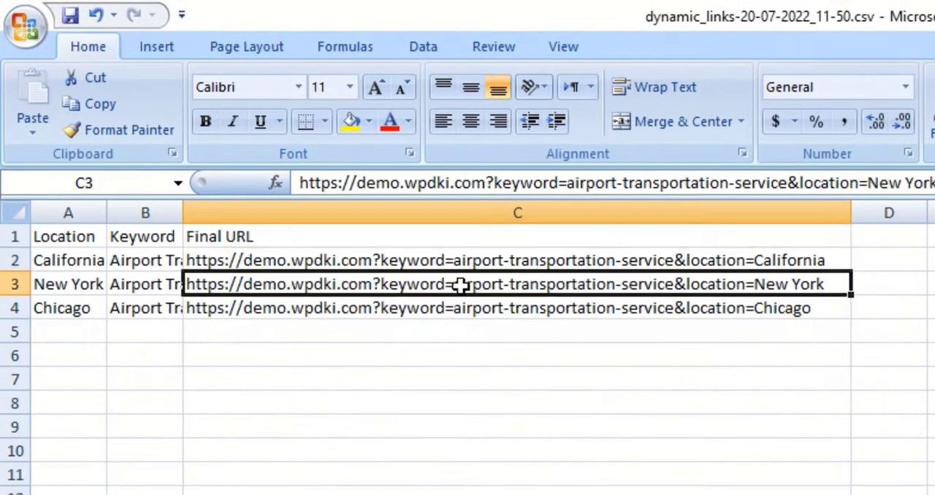
Copy the complete Chicago URL from cell C4 and load it in a new browser tab
left_click(706, 309)
double_click(723, 309)
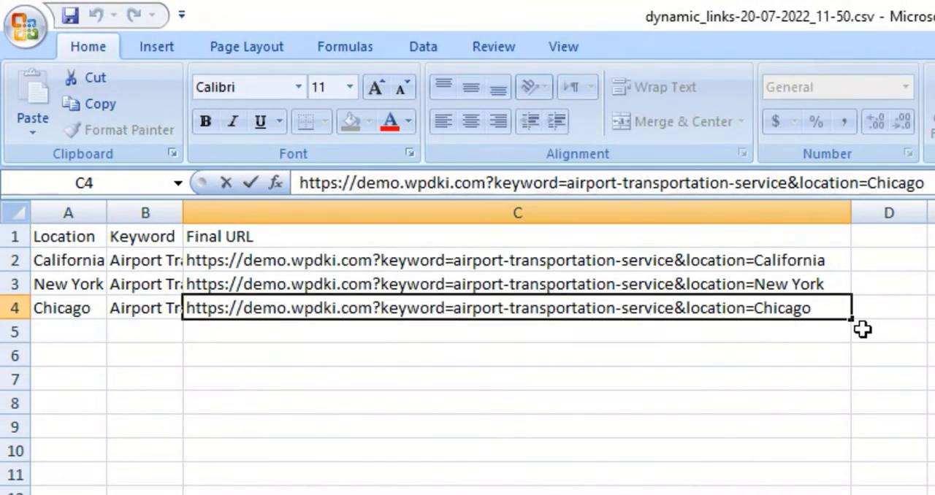
key("End")
key("shift+Home")
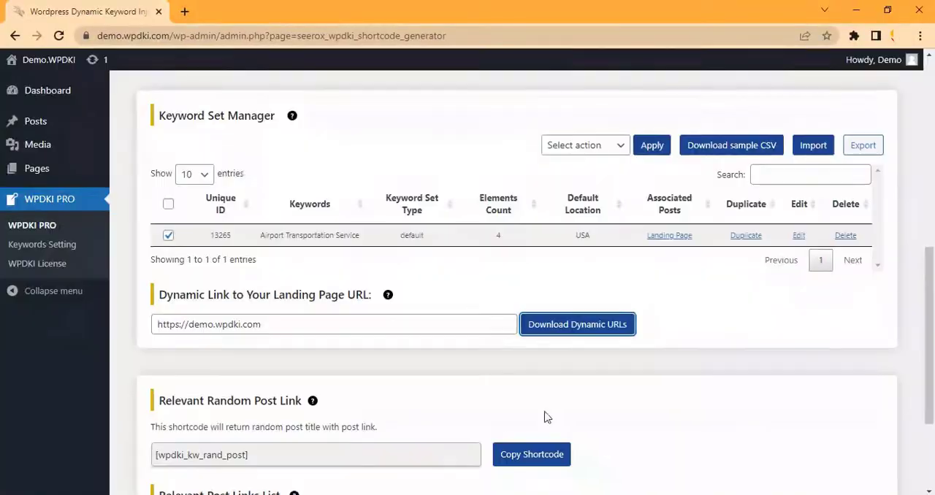
left_click(185, 12)
key("ctrl+v")
key("Return")
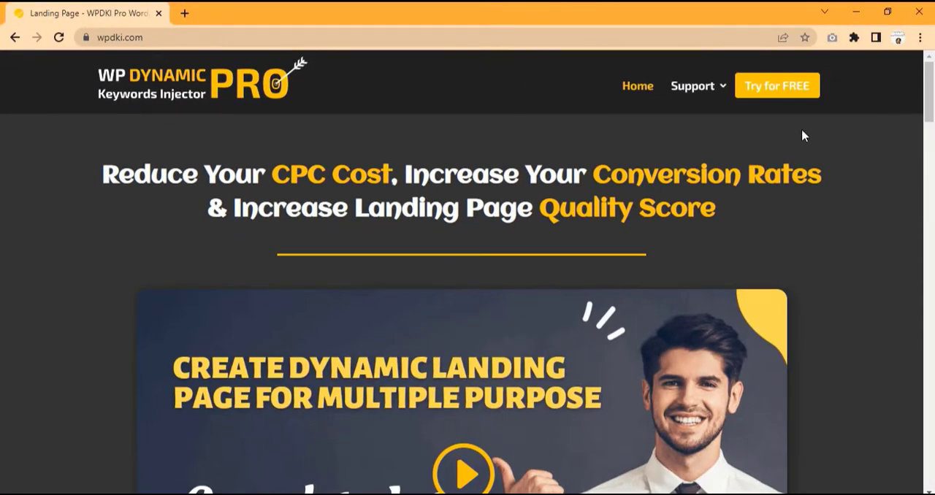
Open the Get Help contact form on wpdki.com and fill in the contact's full name and e-mail address
mouse_move(697, 85)
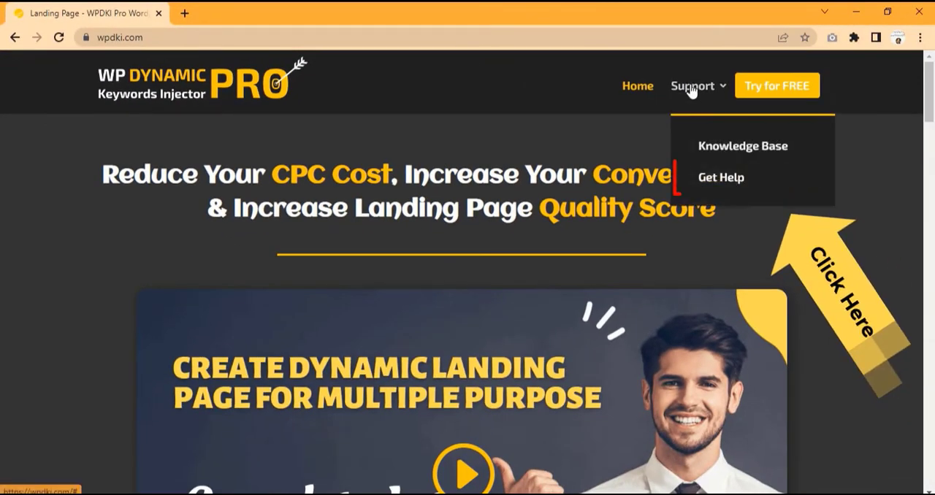
left_click(720, 177)
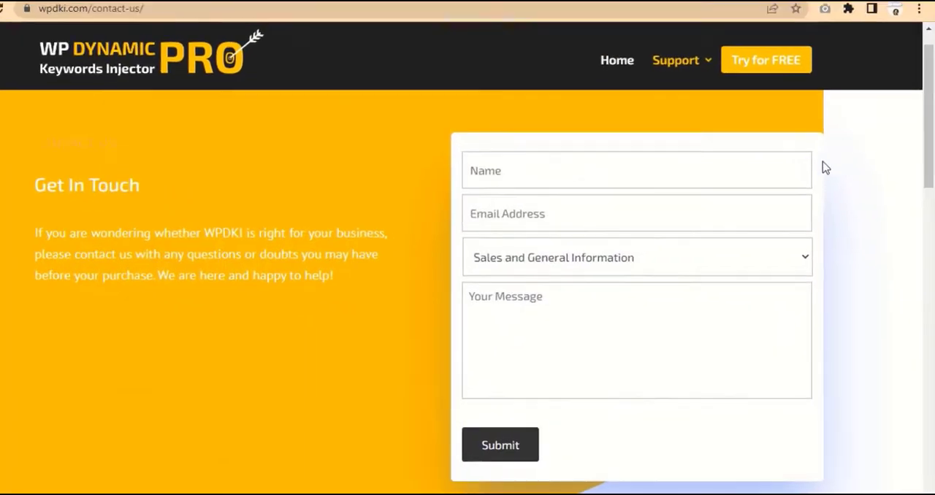
left_click(737, 204)
type("John Smith")
key("Tab")
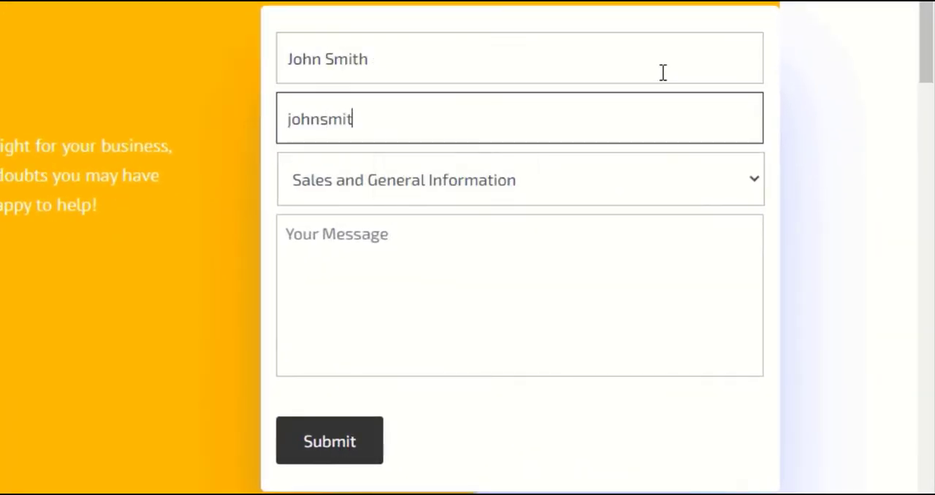
key("Tab")
Set the contact form's topic to Premium Support and enter the message "need help with setting up WPDKI"
left_click(637, 180)
left_click(618, 259)
left_click(587, 269)
type("need help w")
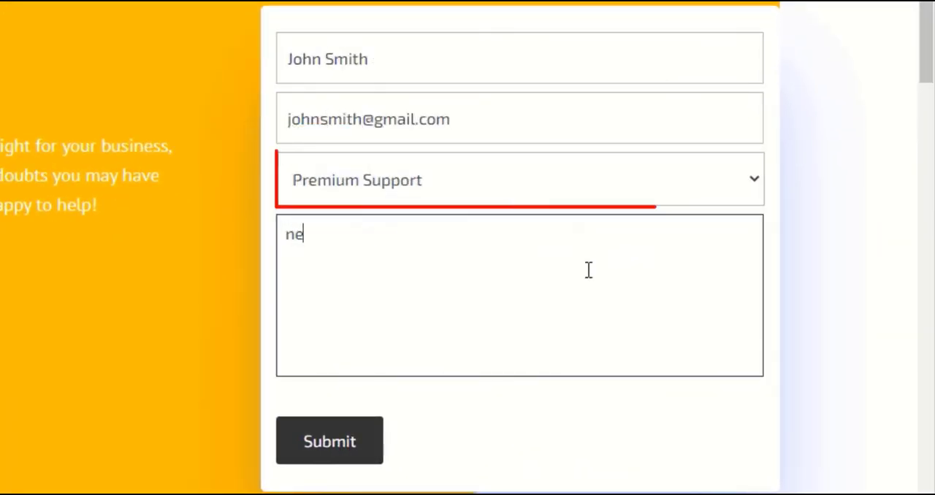
type("ith setting up WPDKI")
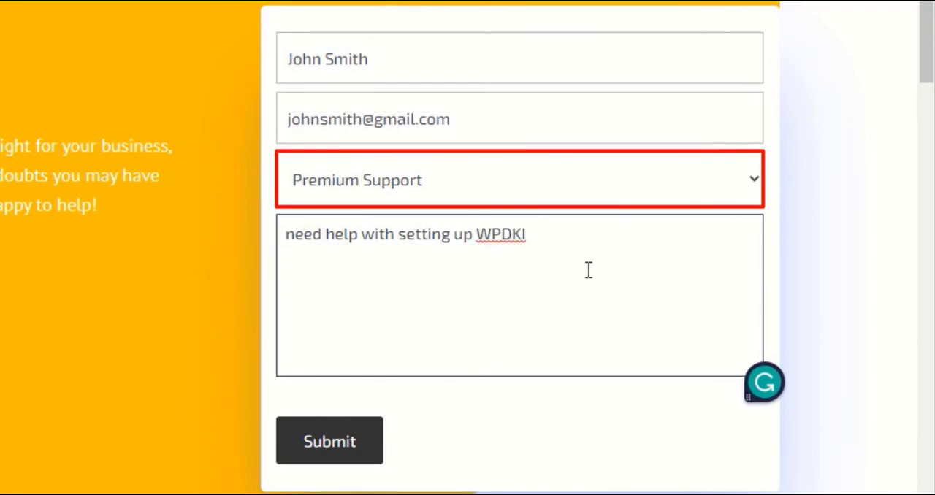